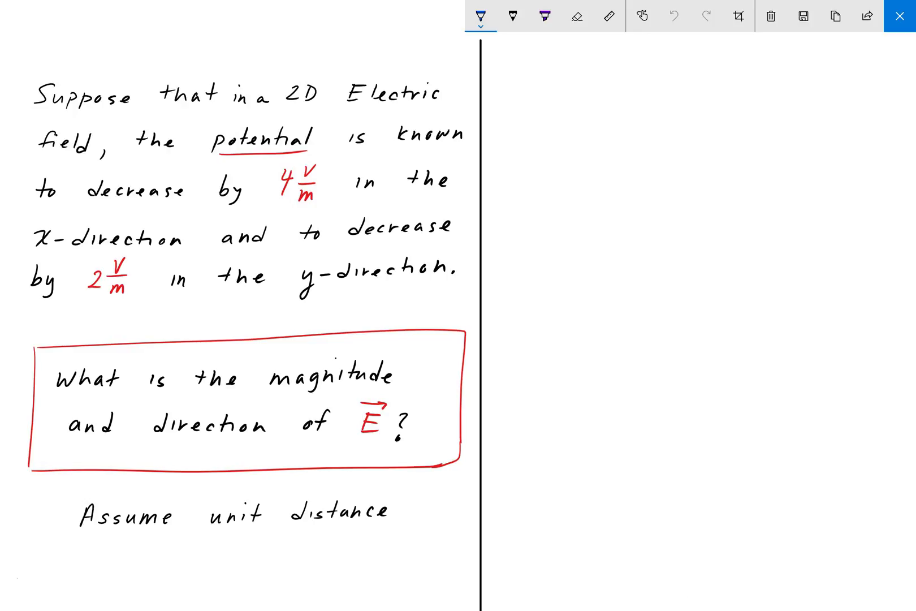
- Handwrite ΔV = Vf − Vi = −∫E·dl in blue on the empty right half
mouse_move(531, 70)
left_mouse_down()
mouse_move(520, 90)
mouse_move(535, 79)
mouse_move(571, 81)
left_mouse_up()
mouse_move(562, 88)
left_mouse_down()
mouse_move(590, 89)
mouse_move(603, 61)
left_mouse_up()
mouse_move(601, 94)
left_mouse_down()
mouse_move(607, 79)
mouse_move(644, 88)
left_mouse_up()
mouse_move(644, 88)
left_mouse_down()
mouse_move(652, 61)
mouse_move(654, 97)
mouse_move(656, 77)
left_mouse_up()
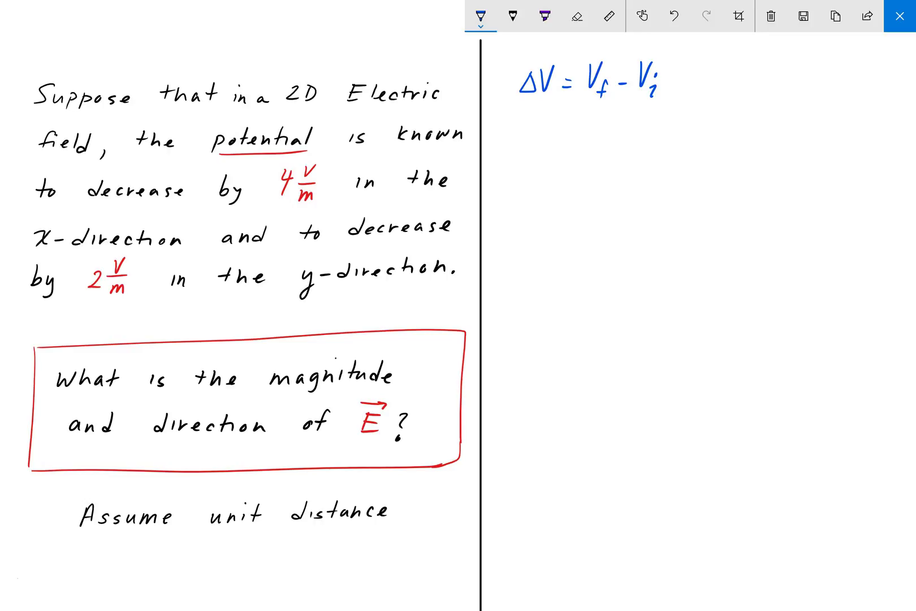
left_click_drag(672, 77, 683, 76)
mouse_move(669, 84)
left_mouse_down()
mouse_move(726, 75)
mouse_move(719, 100)
mouse_move(755, 68)
mouse_move(753, 79)
left_mouse_up()
mouse_move(740, 87)
left_mouse_down()
mouse_move(758, 60)
mouse_move(765, 79)
mouse_move(782, 70)
mouse_move(790, 85)
mouse_move(811, 59)
left_mouse_up()
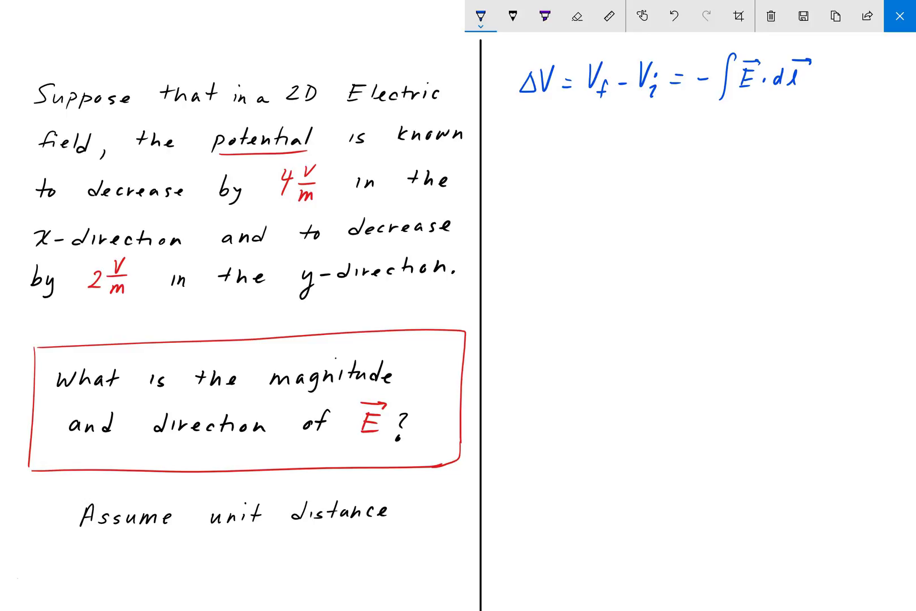
- Continue on the line below with = −E·d
left_click_drag(557, 147, 568, 148)
mouse_move(556, 155)
left_mouse_down()
mouse_move(616, 141)
mouse_move(612, 155)
mouse_move(630, 139)
left_mouse_up()
left_click_drag(613, 148, 648, 156)
- Append = −E, then write V = −E = −(4î + 2ĵ) on a new line, undoing a mistaken stroke
mouse_move(673, 144)
left_mouse_down()
mouse_move(724, 150)
mouse_move(739, 135)
mouse_move(737, 144)
left_mouse_up()
left_click_drag(723, 151, 738, 150)
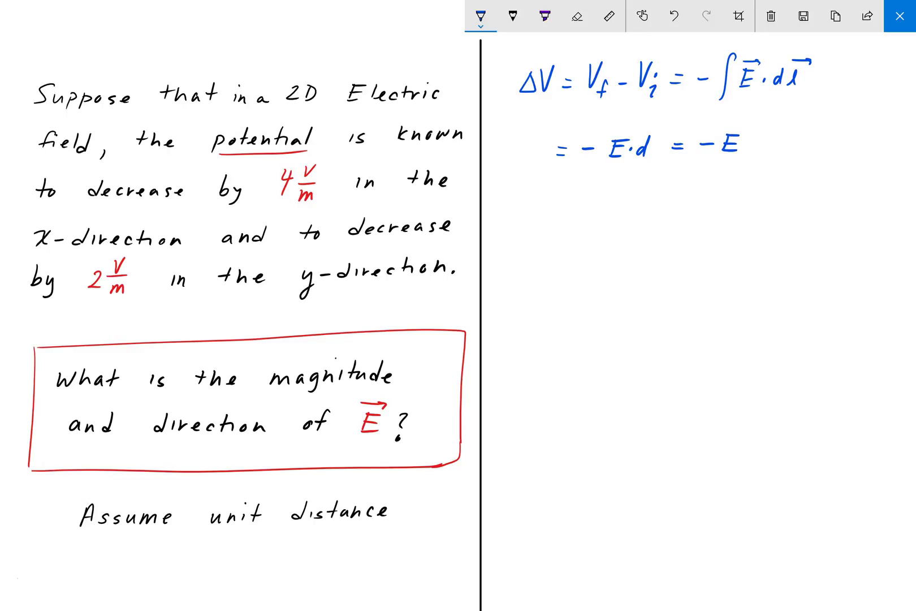
mouse_move(579, 207)
left_mouse_down()
mouse_move(578, 232)
mouse_move(596, 203)
mouse_move(620, 221)
left_mouse_up()
mouse_move(633, 218)
left_mouse_down()
mouse_move(651, 216)
mouse_move(663, 231)
mouse_move(687, 207)
mouse_move(678, 218)
mouse_move(687, 231)
left_mouse_up()
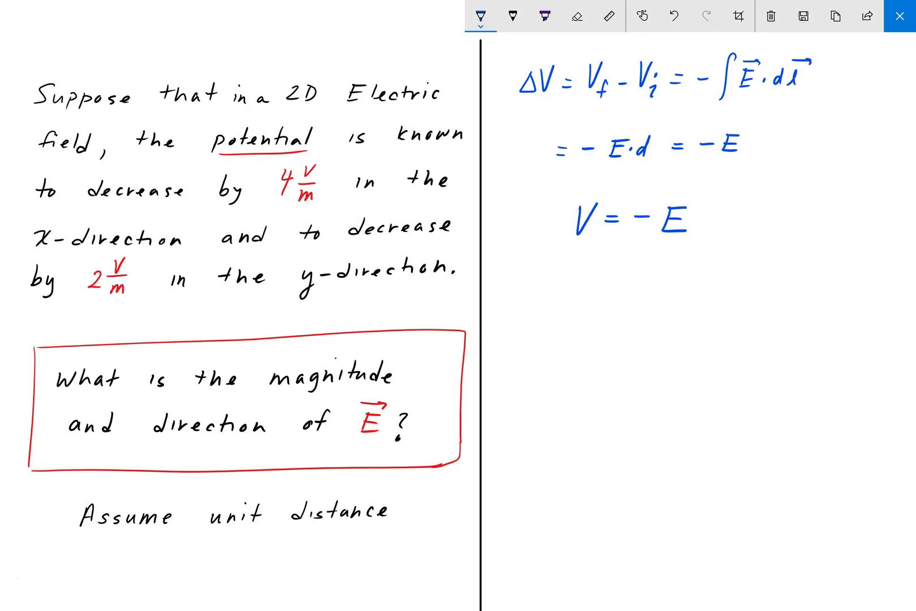
mouse_move(712, 218)
left_mouse_down()
mouse_move(763, 212)
mouse_move(762, 226)
mouse_move(780, 207)
left_mouse_up()
key("ctrl+z")
key("ctrl+z")
mouse_move(781, 195)
left_mouse_down()
mouse_move(768, 240)
mouse_move(794, 220)
mouse_move(790, 236)
mouse_move(804, 232)
mouse_move(807, 218)
mouse_move(860, 231)
mouse_move(858, 243)
mouse_move(872, 220)
mouse_move(878, 241)
left_mouse_up()
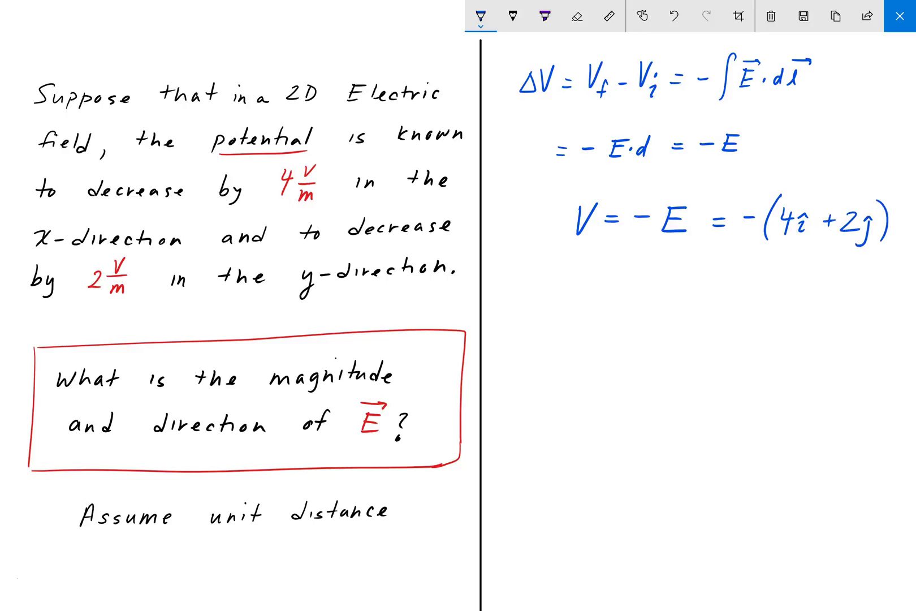
- Underbrace (4î + 2ĵ) and label it E
left_click_drag(773, 261, 871, 261)
mouse_move(820, 280)
left_mouse_down()
mouse_move(820, 299)
mouse_move(831, 291)
left_mouse_up()
left_click_drag(817, 300, 833, 300)
- Begin the magnitude line below with ‖E‖ =
left_click_drag(523, 332, 515, 374)
left_click_drag(528, 332, 521, 375)
left_click_drag(542, 338, 537, 369)
mouse_move(541, 339)
left_mouse_down()
mouse_move(536, 367)
mouse_move(552, 349)
left_mouse_up()
left_click_drag(537, 368, 558, 369)
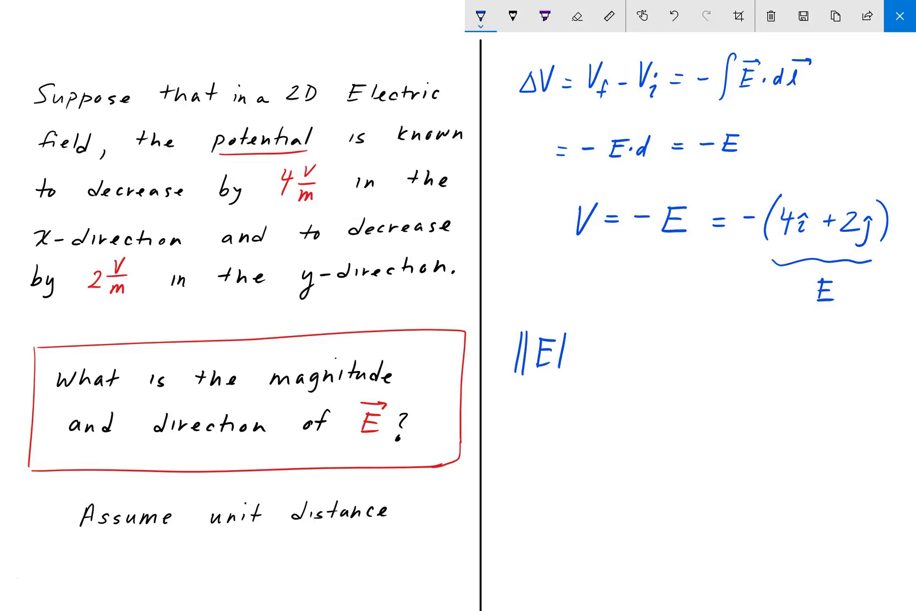
mouse_move(572, 333)
left_mouse_down()
mouse_move(565, 374)
mouse_move(607, 346)
left_mouse_up()
mouse_move(589, 355)
left_mouse_down()
mouse_move(647, 337)
mouse_move(640, 365)
left_mouse_up()
- Write √((4)² + (2²)) = √20 after the equals sign
mouse_move(657, 340)
left_mouse_down()
mouse_move(641, 365)
mouse_move(667, 350)
left_mouse_up()
mouse_move(664, 341)
left_mouse_down()
mouse_move(660, 364)
mouse_move(672, 366)
left_mouse_up()
mouse_move(682, 330)
left_mouse_down()
mouse_move(702, 358)
mouse_move(709, 352)
left_mouse_up()
left_click_drag(734, 331, 728, 362)
left_click_drag(738, 342, 750, 358)
left_click_drag(756, 331, 766, 343)
mouse_move(772, 328)
left_mouse_down()
mouse_move(779, 345)
mouse_move(767, 368)
left_mouse_up()
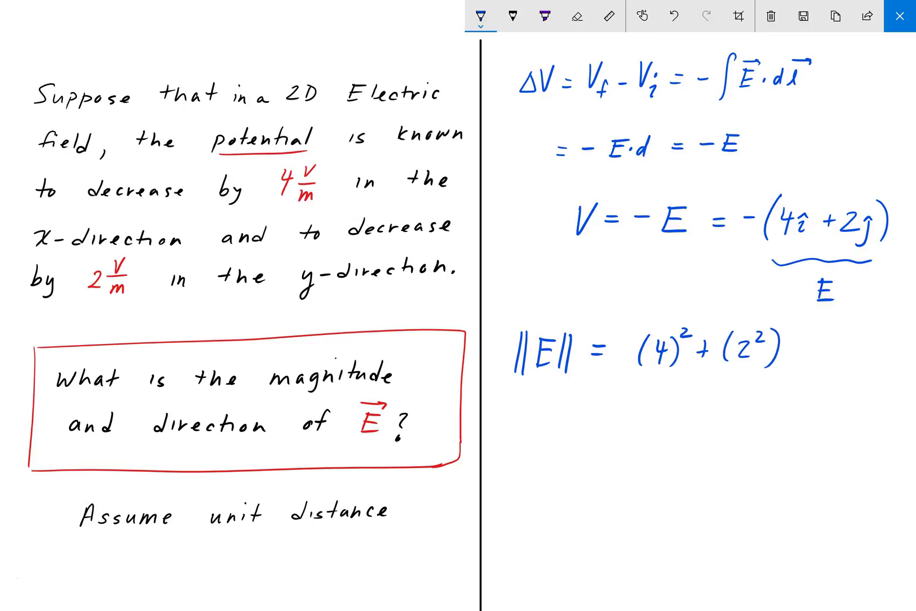
mouse_move(621, 349)
left_mouse_down()
mouse_move(626, 331)
mouse_move(791, 315)
left_mouse_up()
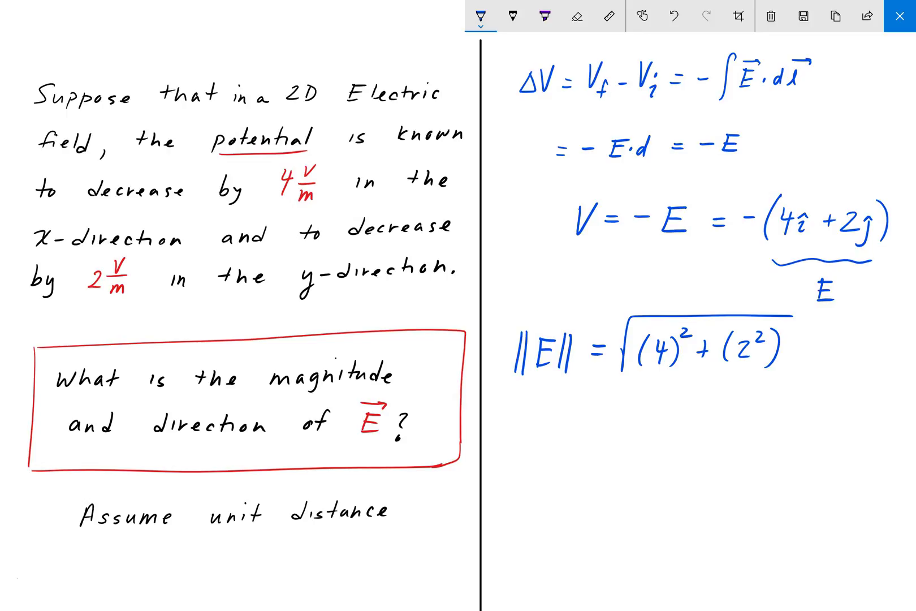
left_click_drag(810, 341, 825, 347)
mouse_move(839, 339)
left_mouse_down()
mouse_move(848, 351)
mouse_move(882, 321)
mouse_move(874, 352)
mouse_move(881, 344)
left_mouse_up()
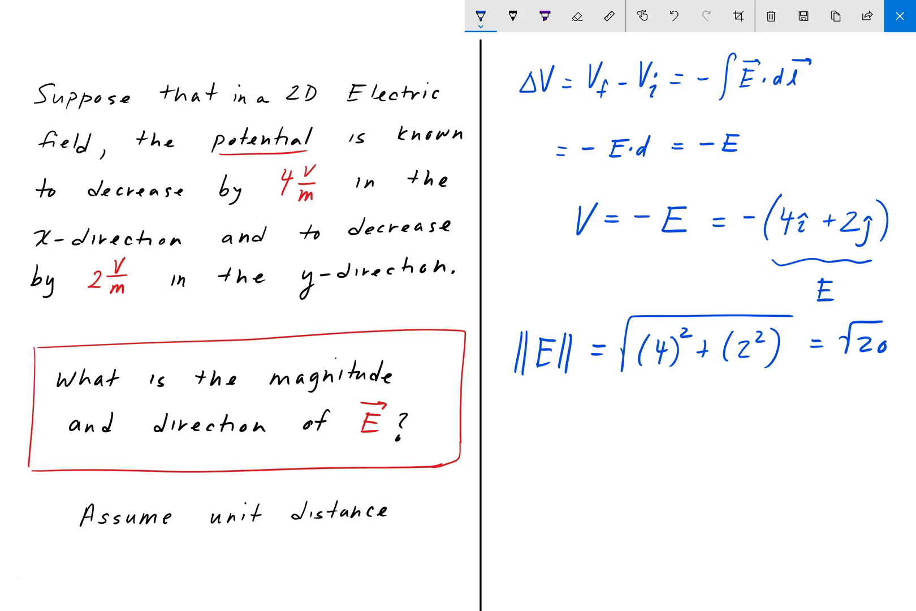
- Write θE = tan⁻¹(2/4) below the magnitude line
mouse_move(529, 428)
left_mouse_down()
mouse_move(530, 456)
mouse_move(541, 443)
left_mouse_up()
mouse_move(532, 451)
left_mouse_down()
mouse_move(540, 458)
mouse_move(573, 432)
left_mouse_up()
mouse_move(565, 440)
left_mouse_down()
mouse_move(606, 445)
mouse_move(614, 435)
left_mouse_up()
mouse_move(625, 435)
left_mouse_down()
mouse_move(617, 445)
mouse_move(627, 446)
left_mouse_up()
mouse_move(629, 433)
left_mouse_down()
mouse_move(640, 446)
mouse_move(647, 418)
left_mouse_up()
left_click(640, 419)
mouse_move(655, 413)
left_mouse_down()
mouse_move(653, 426)
mouse_move(670, 417)
mouse_move(672, 458)
left_mouse_up()
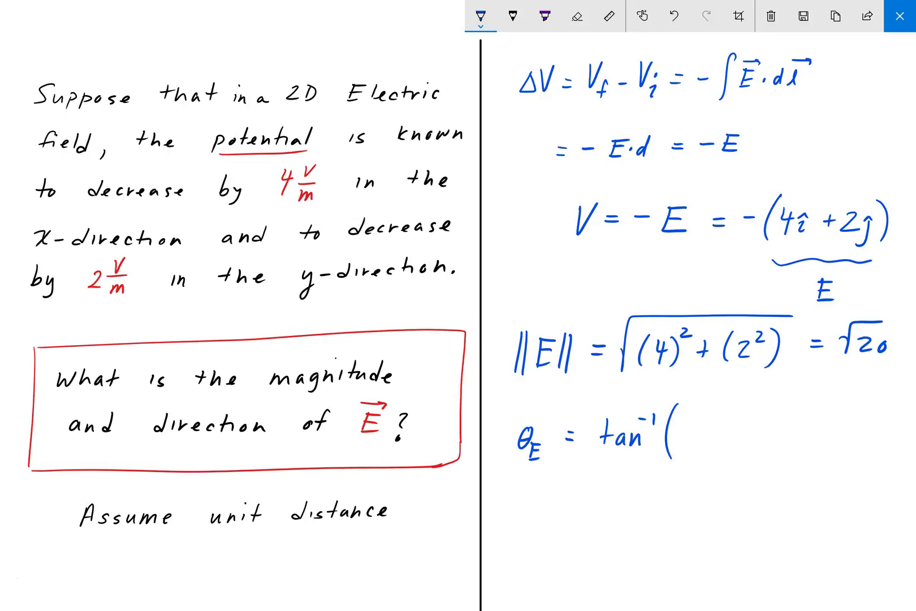
mouse_move(693, 410)
left_mouse_down()
mouse_move(717, 425)
mouse_move(689, 447)
mouse_move(705, 446)
left_mouse_up()
left_click_drag(699, 436, 697, 455)
mouse_move(714, 406)
left_mouse_down()
mouse_move(724, 417)
mouse_move(717, 461)
mouse_move(752, 430)
mouse_move(753, 439)
mouse_move(793, 430)
left_mouse_up()
- Extend the line with = tan⁻¹(1/2)
mouse_move(803, 427)
left_mouse_down()
mouse_move(802, 438)
mouse_move(823, 435)
left_mouse_up()
mouse_move(819, 414)
left_mouse_down()
mouse_move(835, 415)
mouse_move(847, 443)
left_mouse_up()
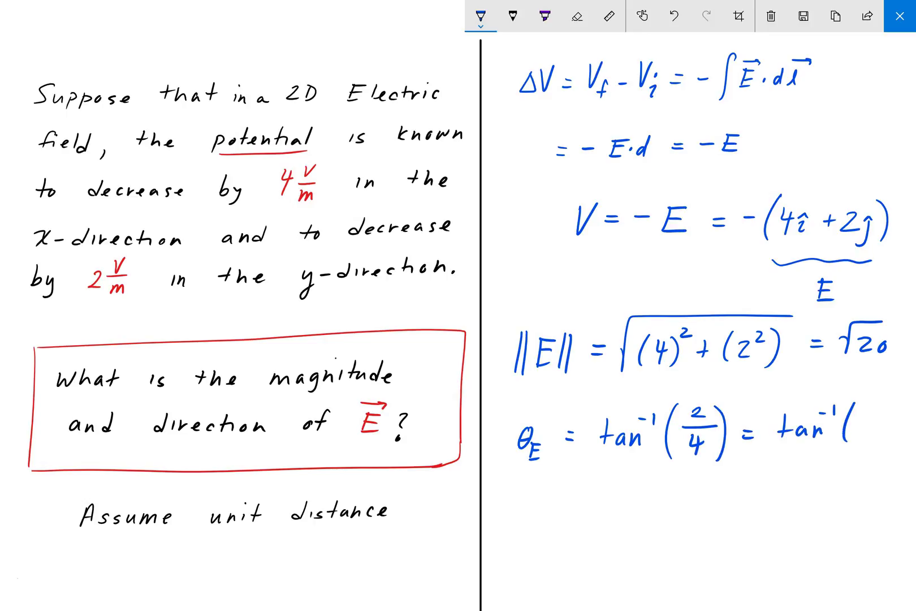
left_click_drag(864, 405, 871, 421)
left_click_drag(856, 431, 872, 440)
mouse_move(879, 404)
left_mouse_down()
mouse_move(892, 433)
mouse_move(880, 448)
left_mouse_up()
- Write = 26.6° on the next line
left_click_drag(571, 500, 580, 501)
mouse_move(570, 510)
left_mouse_down()
mouse_move(614, 500)
mouse_move(617, 513)
left_mouse_up()
mouse_move(630, 493)
left_mouse_down()
mouse_move(623, 509)
mouse_move(654, 509)
mouse_move(669, 490)
left_mouse_up()
left_click(640, 512)
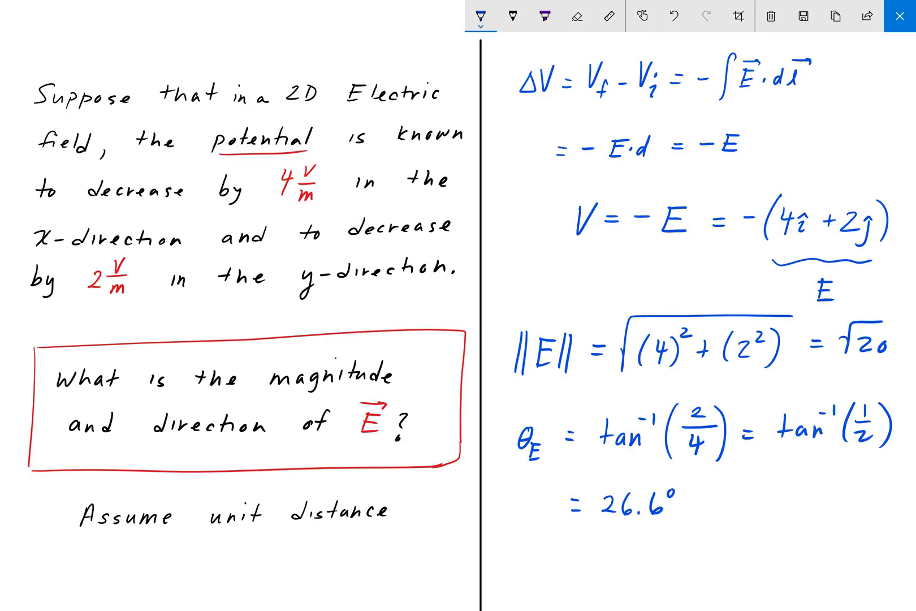
- Switch the ballpoint pen to red ink and draw boxes around √20 and 26.6°
left_click(481, 16)
left_click(428, 115)
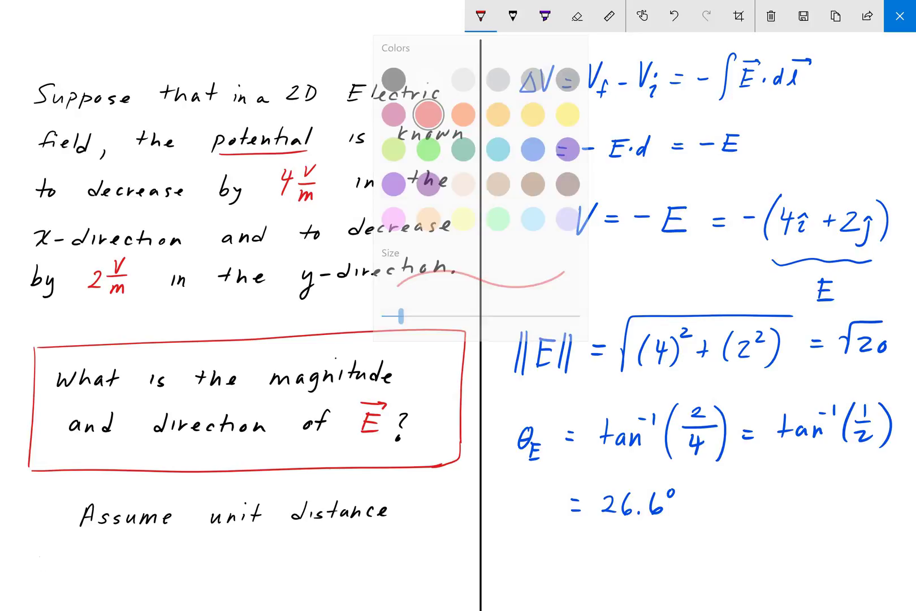
mouse_move(837, 312)
left_mouse_down()
mouse_move(834, 365)
mouse_move(905, 309)
mouse_move(909, 362)
left_mouse_up()
left_click_drag(838, 367, 910, 363)
mouse_move(599, 478)
left_mouse_down()
mouse_move(592, 529)
mouse_move(690, 479)
mouse_move(689, 530)
left_mouse_up()
left_click_drag(591, 531, 703, 530)
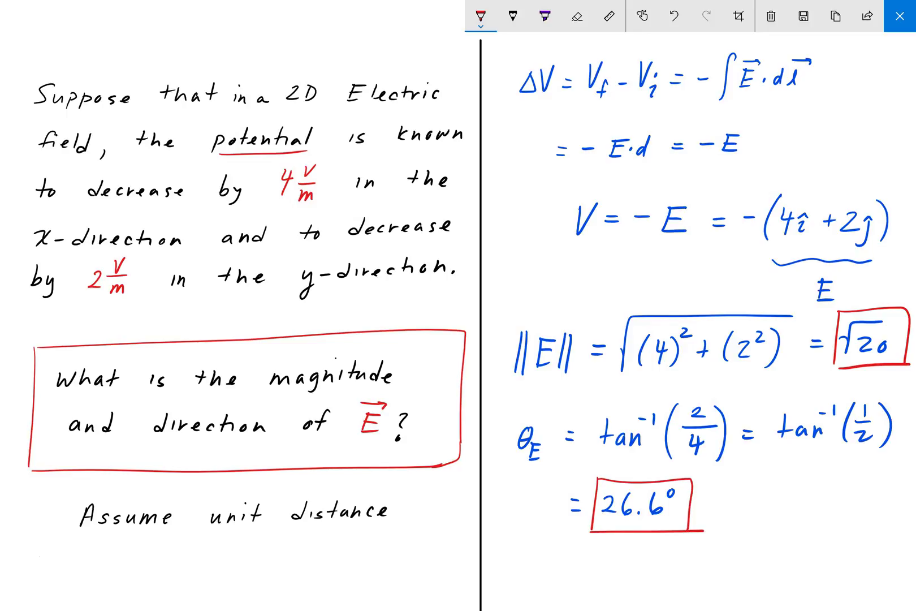